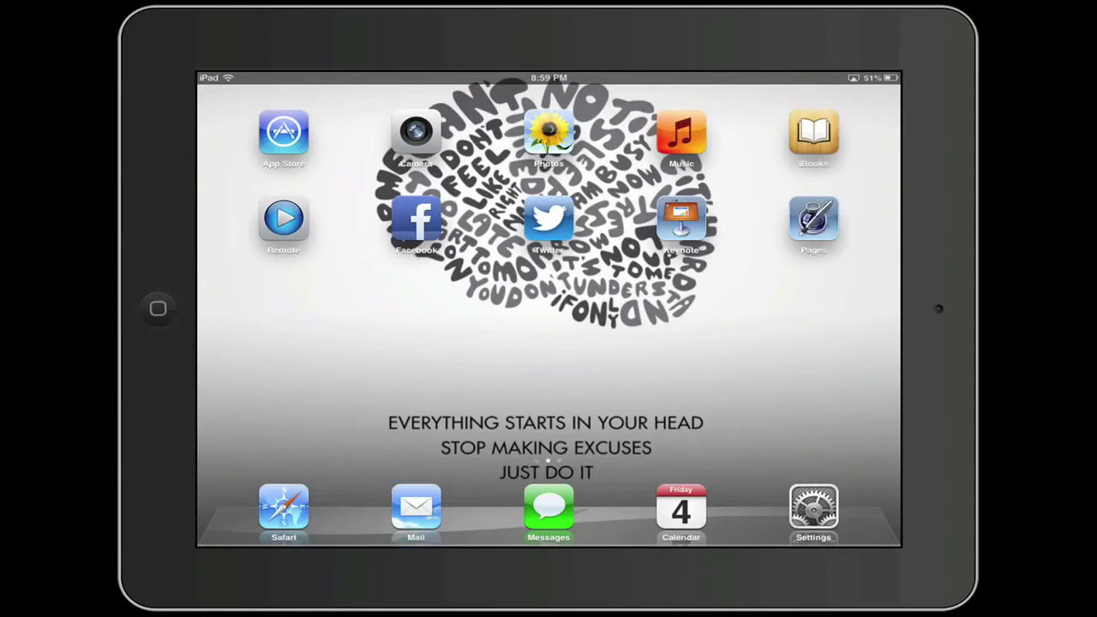
- Launch the Mail app from the dock
click(415, 510)
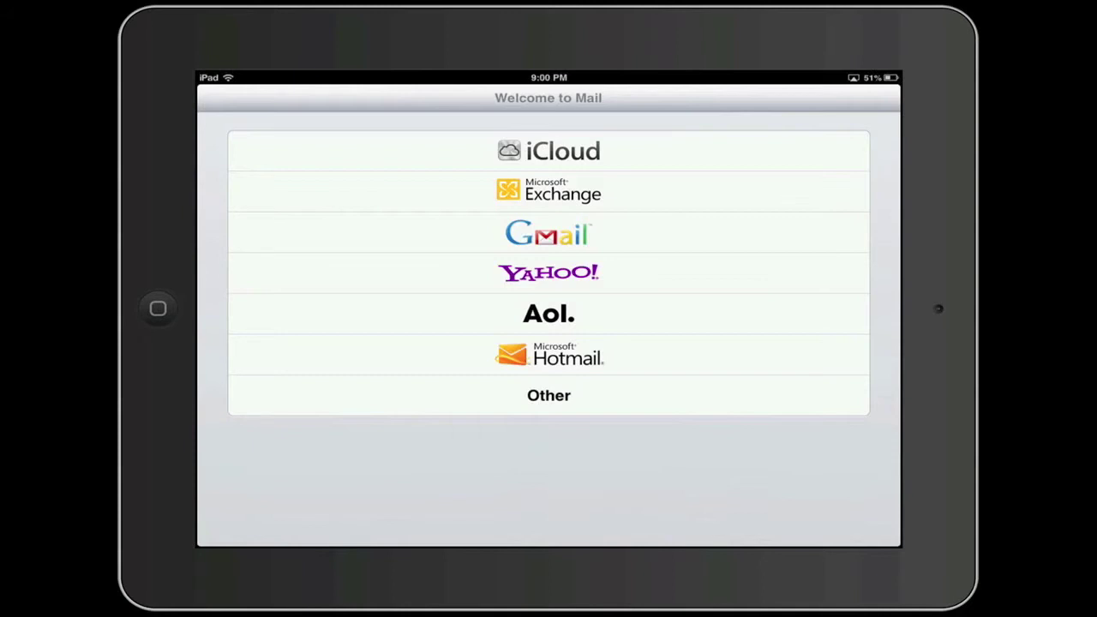
- Choose Gmail and enter the account holder's name and Gmail address
click(548, 233)
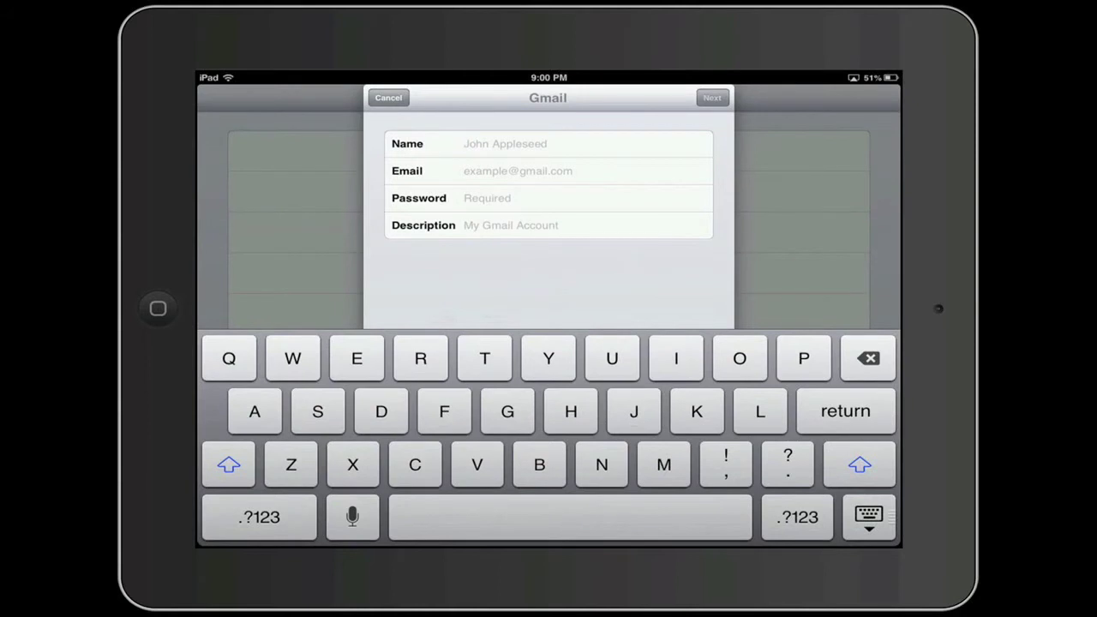
text(Si)
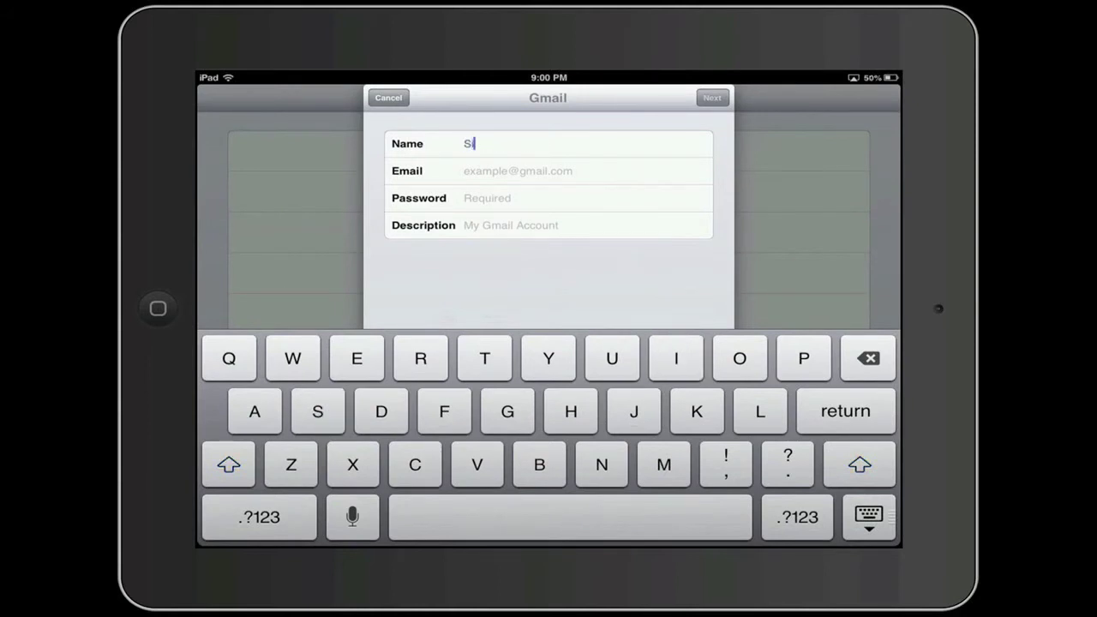
text(mply)
text( A)
text(pple)
key(Return)
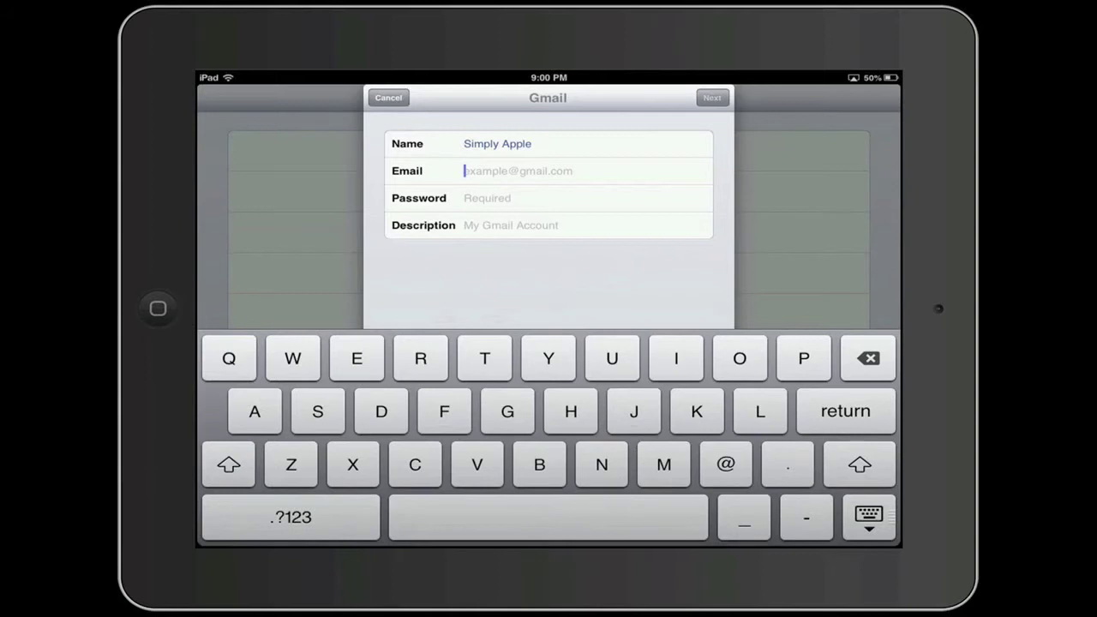
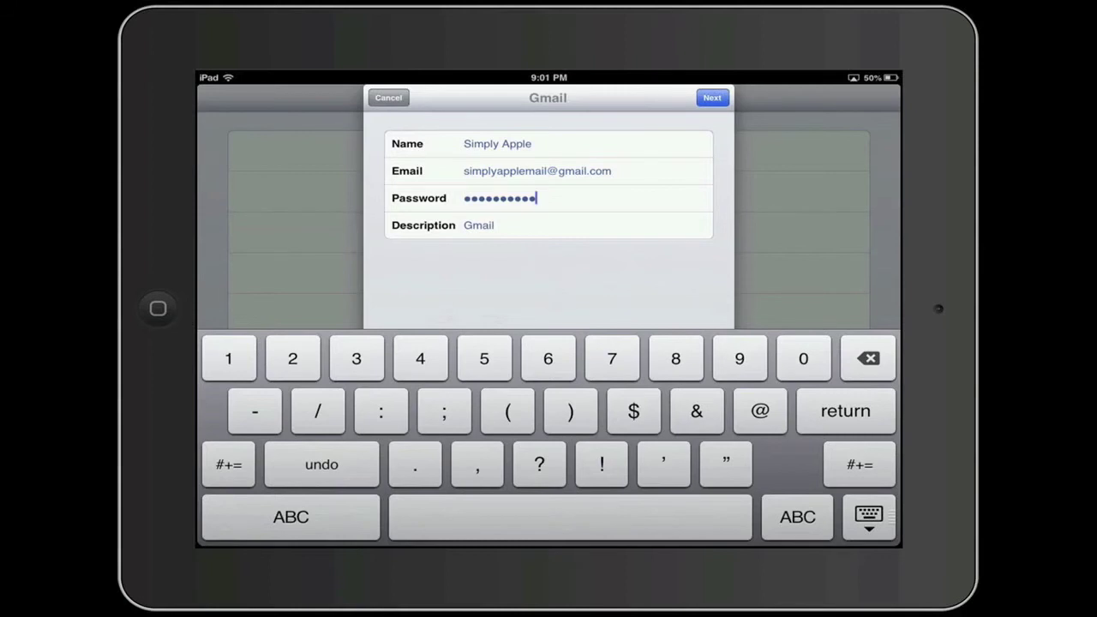
key(Return)
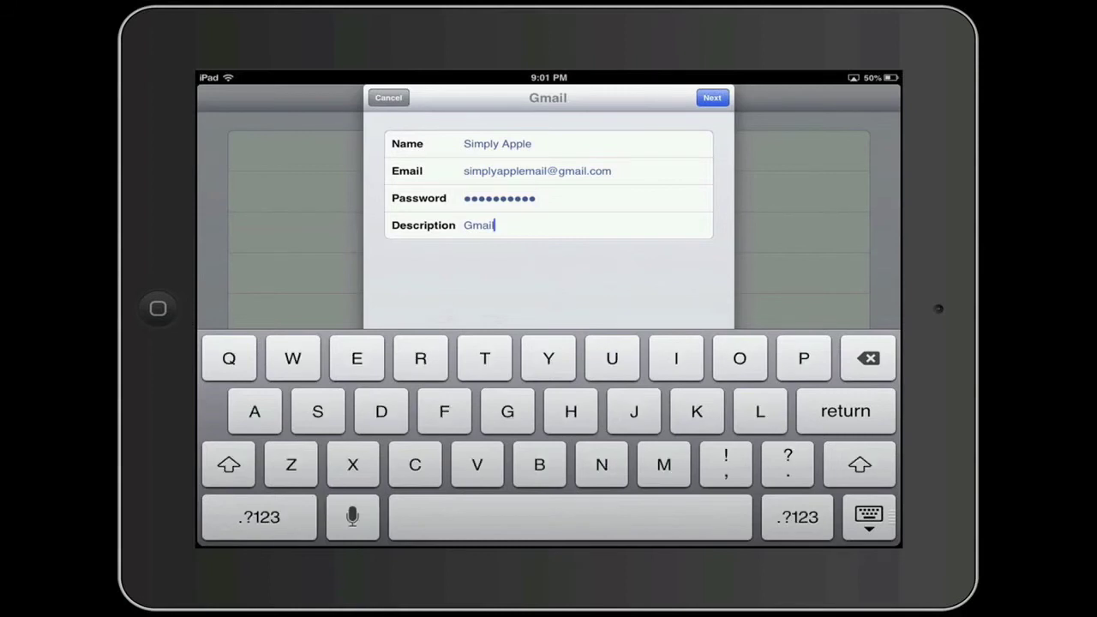
- Replace the default description with SA and submit the account details
key(BackSpace)
key(BackSpace)
key(BackSpace)
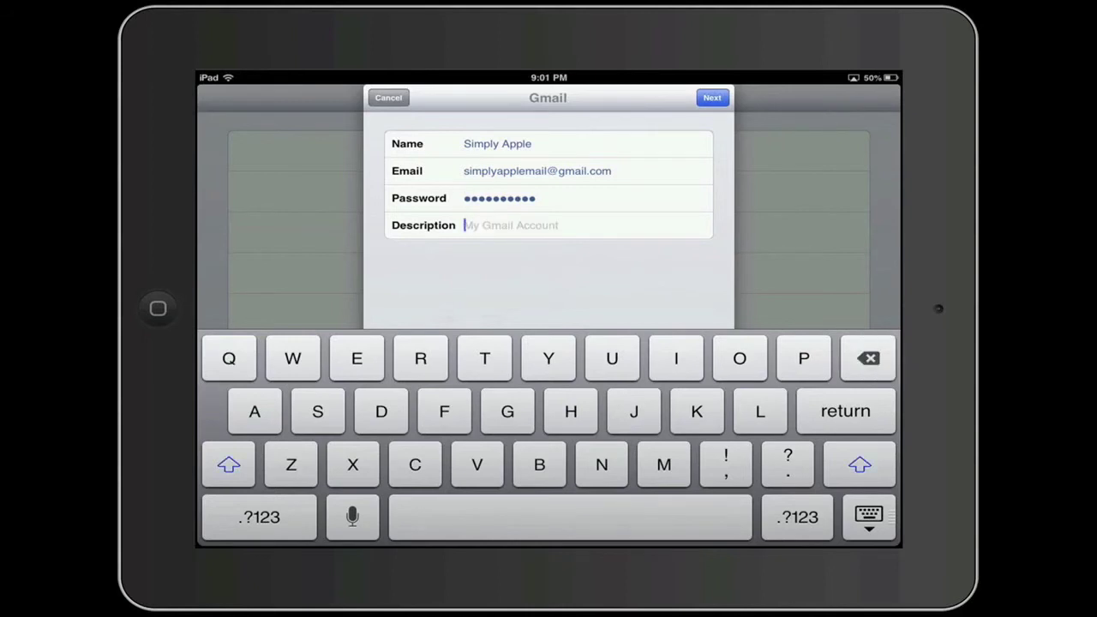
key(Caps_Lock)
text(SA)
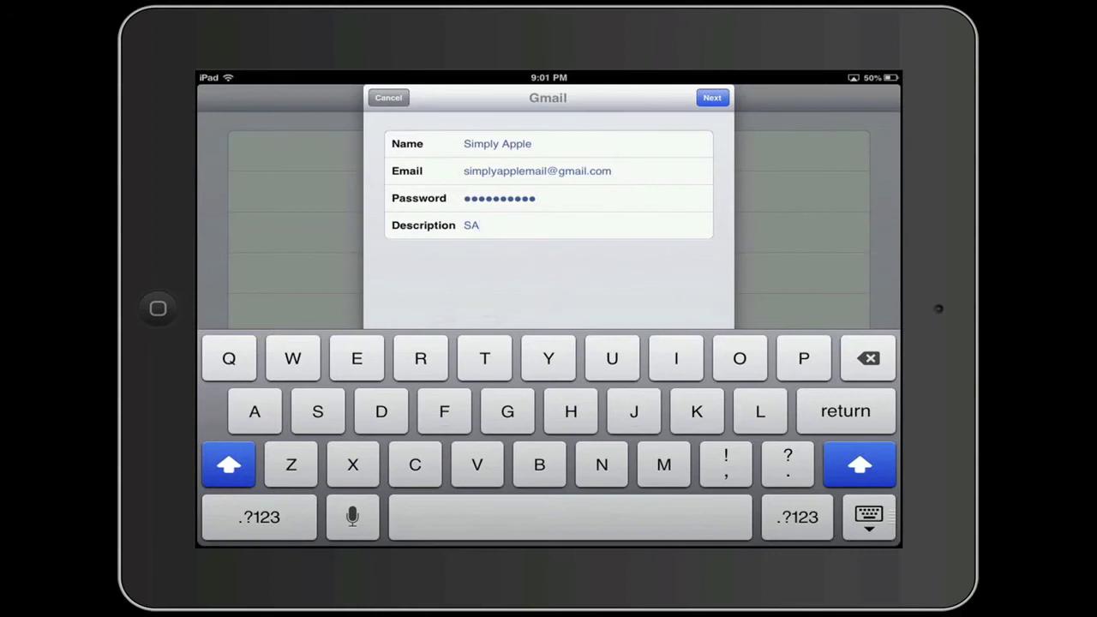
click(712, 98)
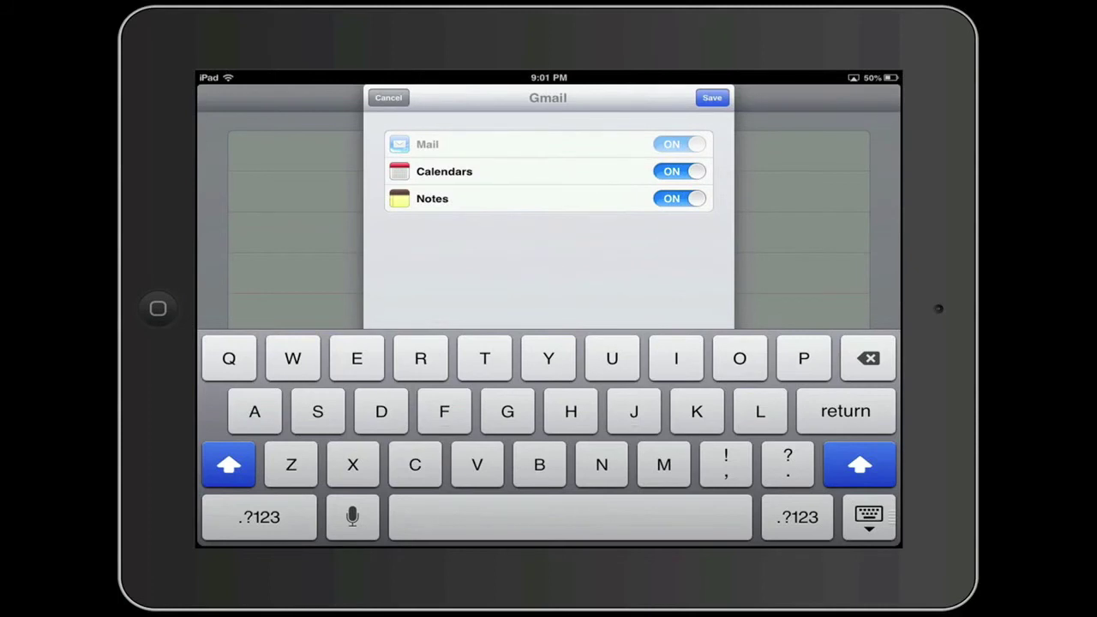
- Turn off Calendars and Notes sync, leaving only Mail, and save the account
click(678, 171)
click(678, 198)
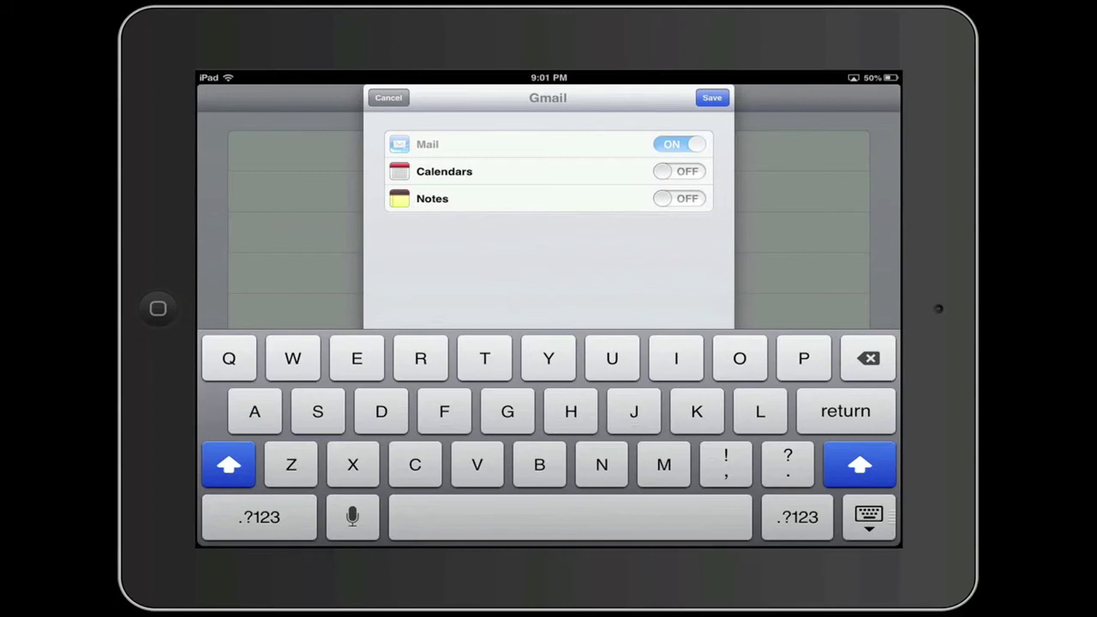
click(712, 98)
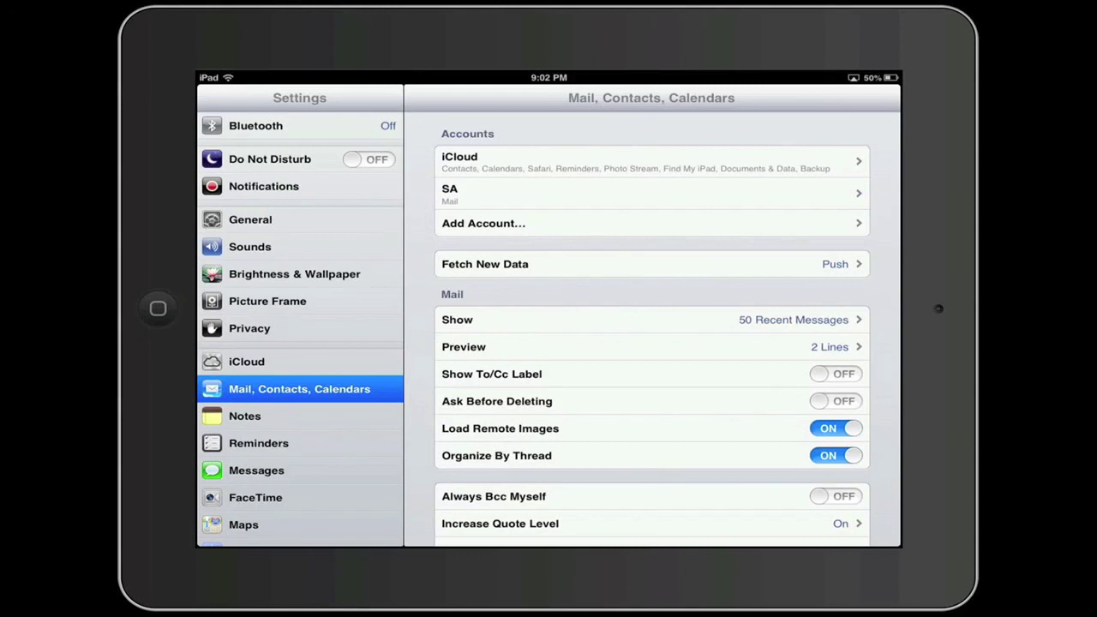
- Open Add Account under the Mail, Contacts, Calendars account list
click(483, 223)
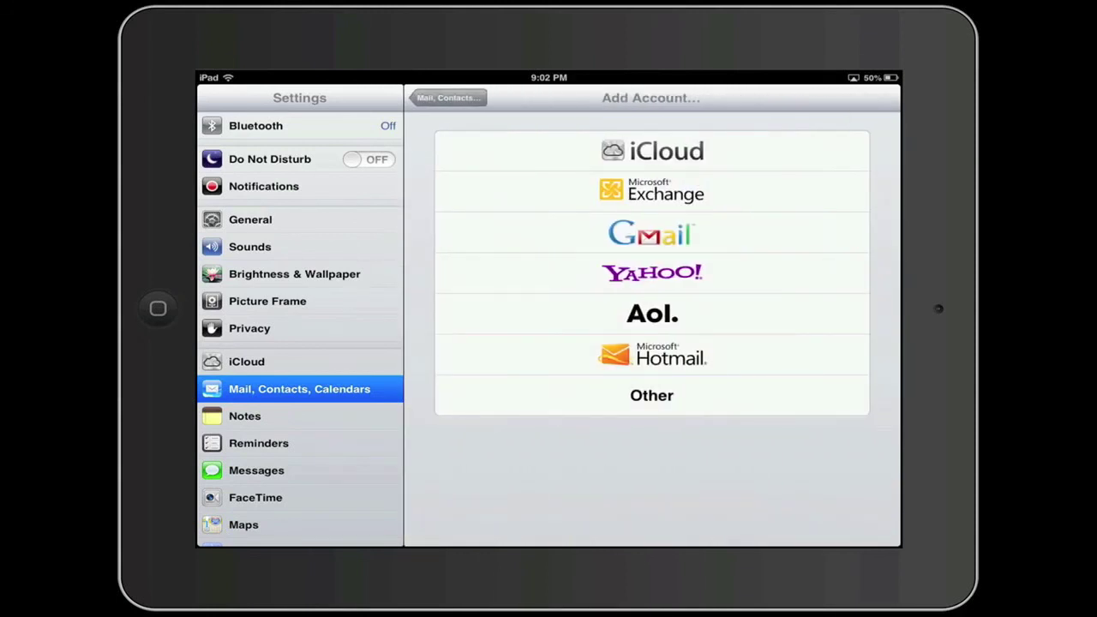